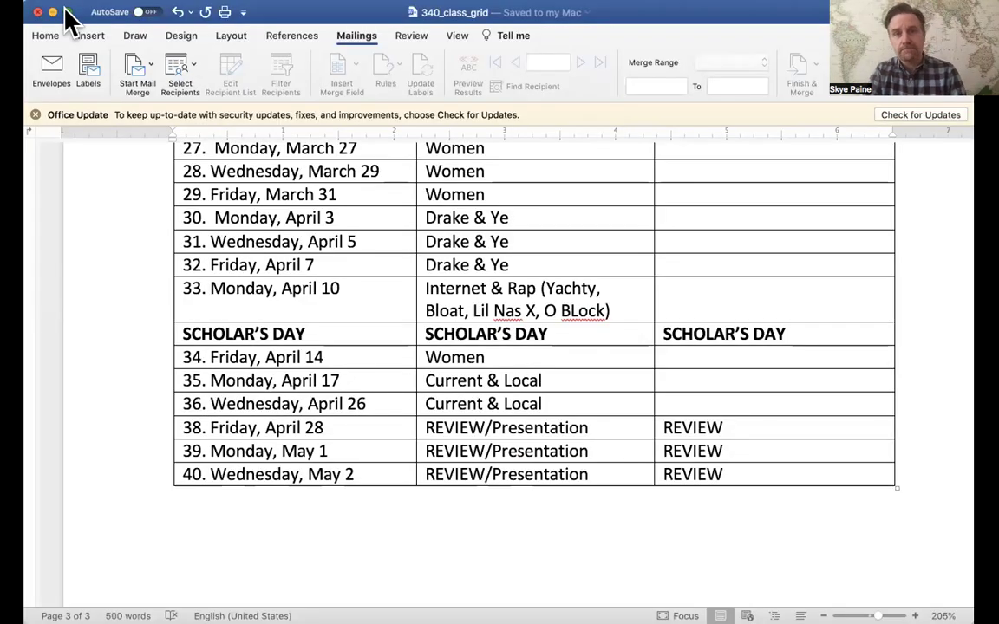
Expand the 340_class_grid document window to full screen and go to the start of the first class table
{"action": "left_click", "coordinate": [66, 12]}
{"action": "scroll", "coordinate": [445, 229], "scroll_direction": "up", "scroll_amount": 10}
{"action": "scroll", "coordinate": [443, 238], "scroll_direction": "up", "scroll_amount": 2}
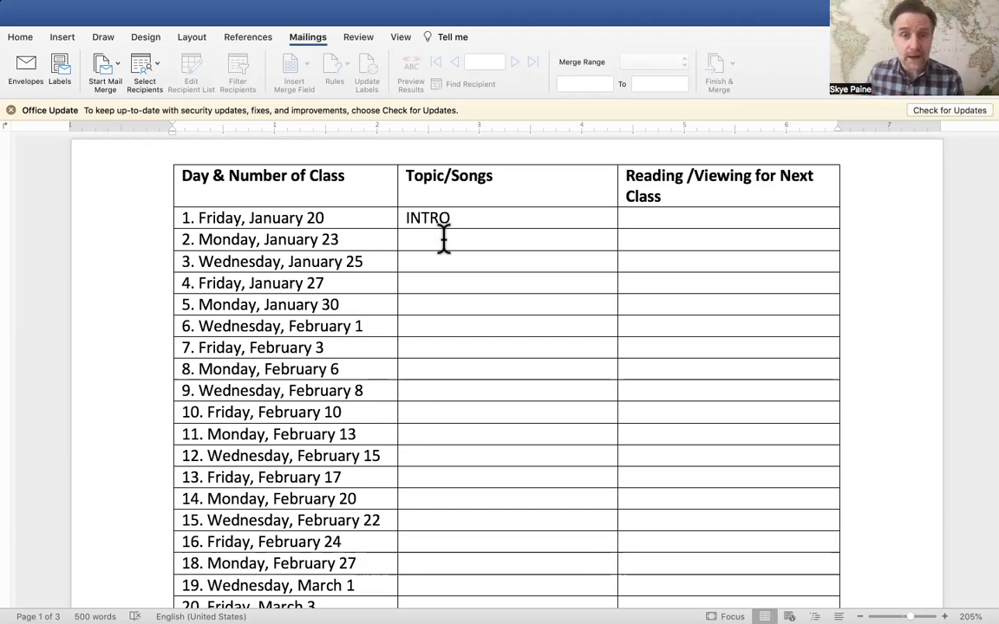
Examine the mostly blank first class grid, from the January 20 intro through the midterm, break and final review dates
{"action": "scroll", "coordinate": [443, 240], "scroll_direction": "down", "scroll_amount": 2}
{"action": "scroll", "coordinate": [468, 286], "scroll_direction": "up", "scroll_amount": 1}
{"action": "scroll", "coordinate": [483, 329], "scroll_direction": "down", "scroll_amount": 1}
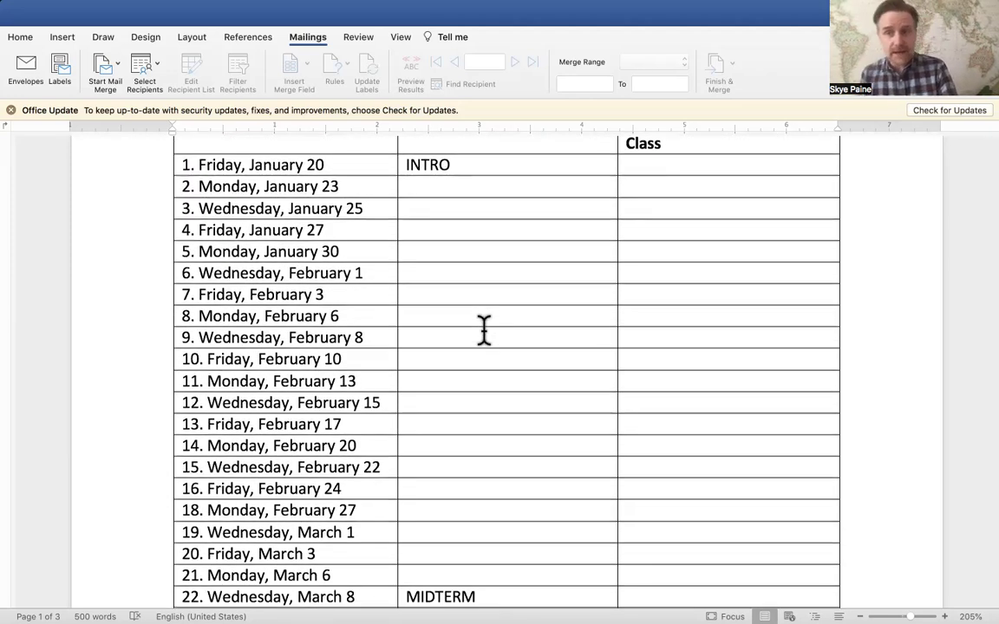
{"action": "scroll", "coordinate": [483, 330], "scroll_direction": "down", "scroll_amount": 4}
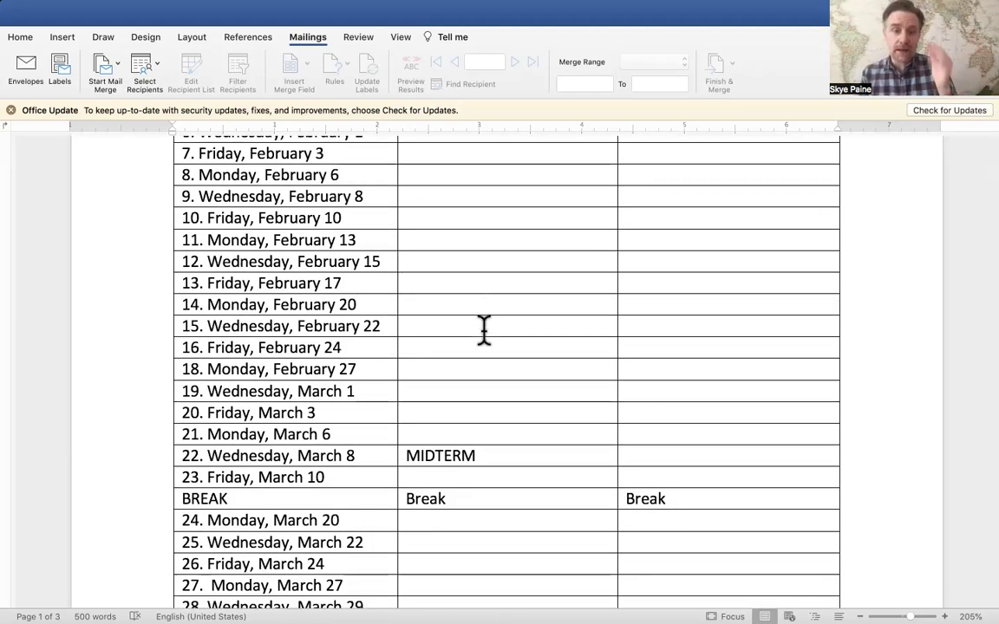
{"action": "scroll", "coordinate": [484, 330], "scroll_direction": "down", "scroll_amount": 3}
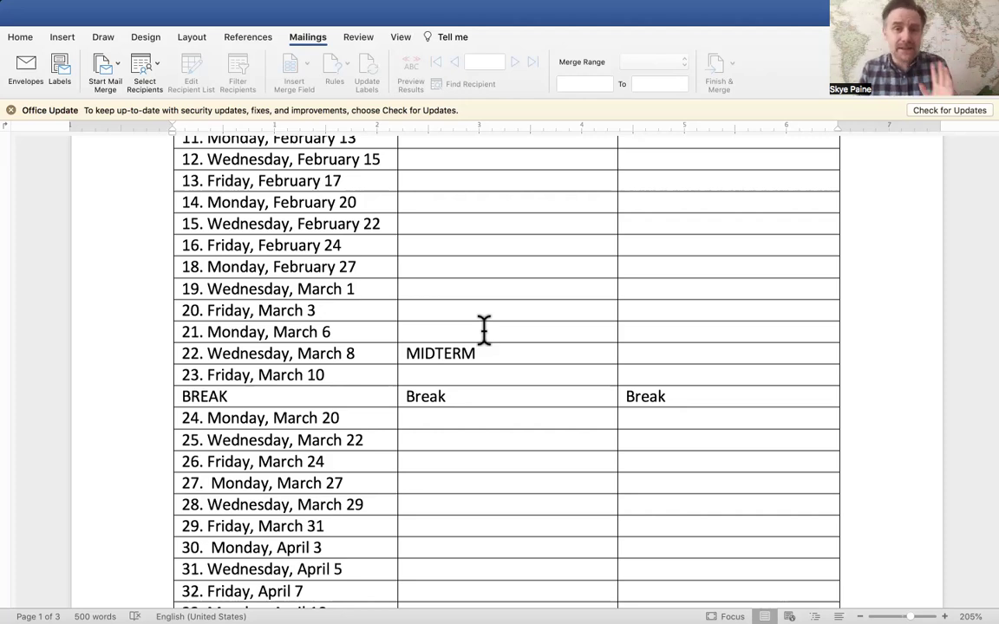
{"action": "scroll", "coordinate": [484, 328], "scroll_direction": "down", "scroll_amount": 1}
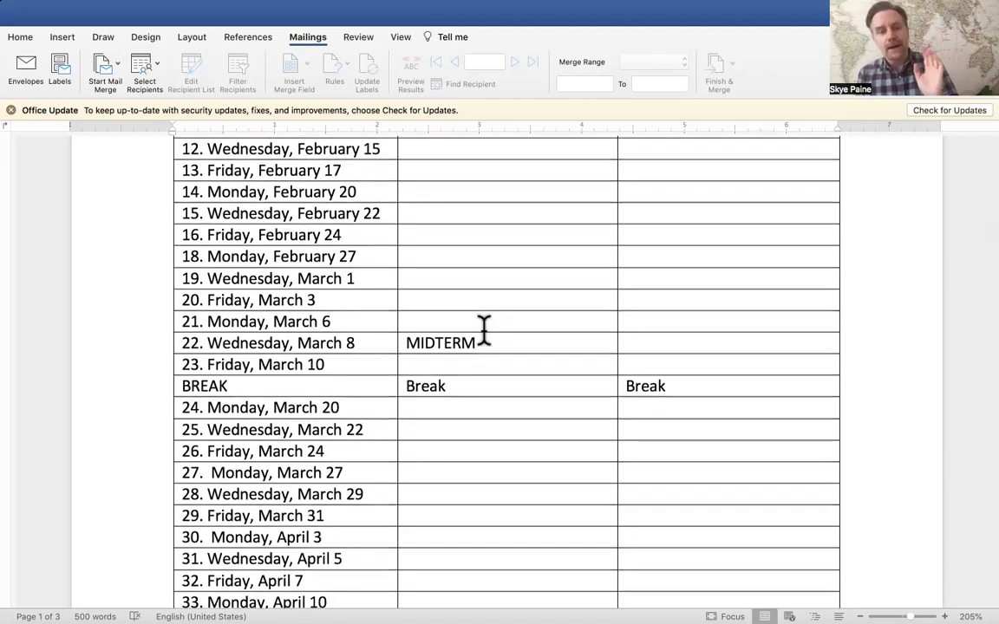
{"action": "scroll", "coordinate": [484, 328], "scroll_direction": "down", "scroll_amount": 10}
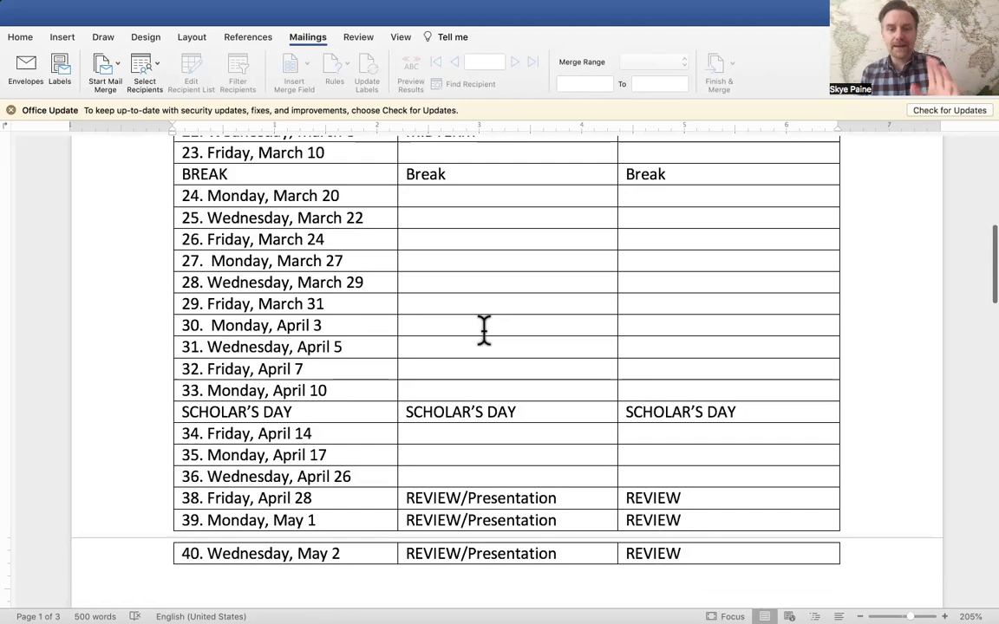
{"action": "scroll", "coordinate": [483, 328], "scroll_direction": "down", "scroll_amount": 2}
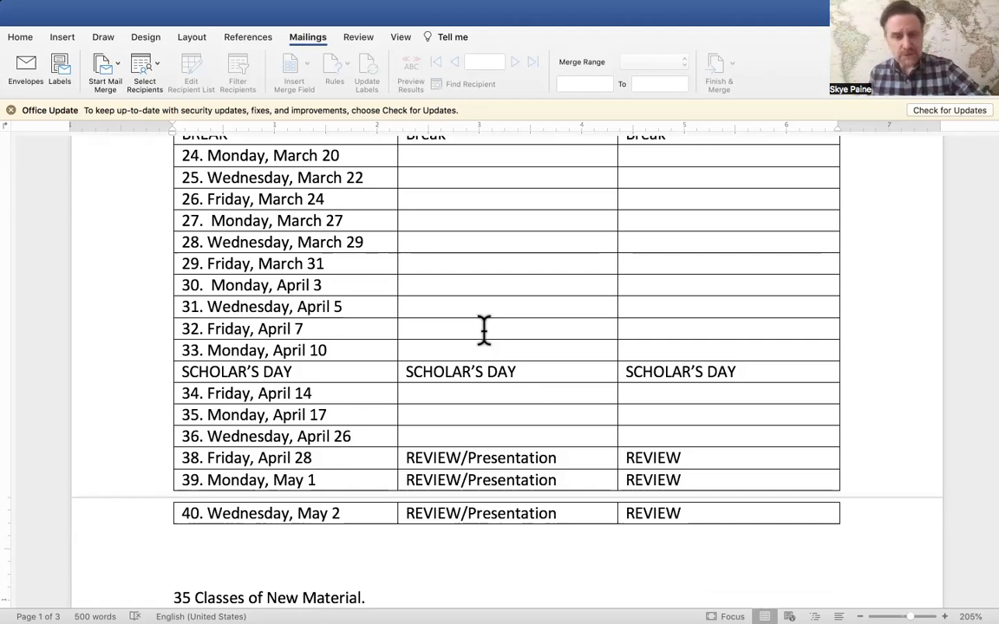
Read the notes on classes of new material and the ten weekly "Units of Rap" between the two grids
{"action": "scroll", "coordinate": [484, 328], "scroll_direction": "down", "scroll_amount": 8}
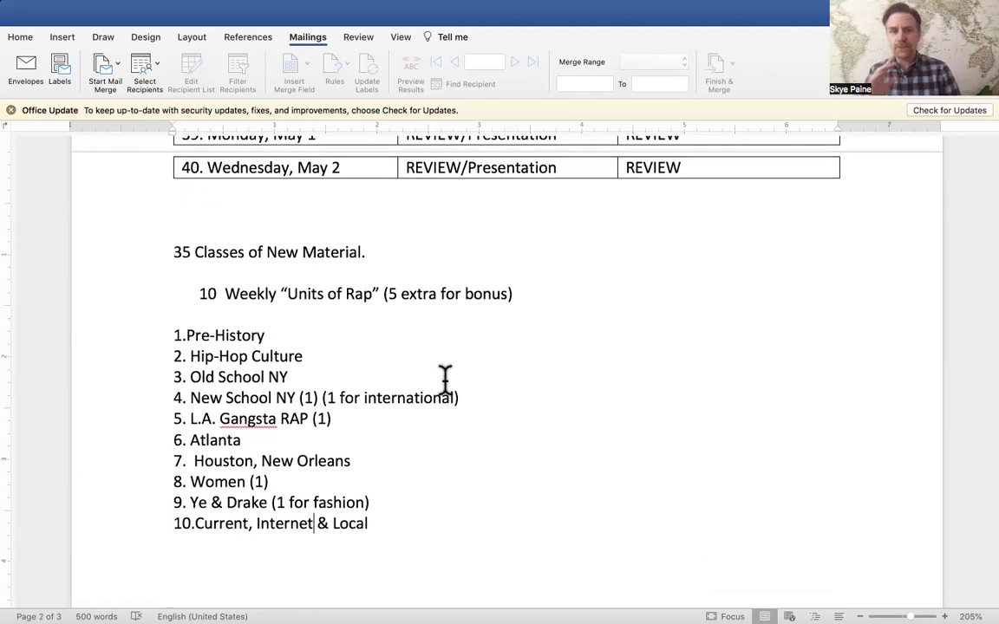
{"action": "scroll", "coordinate": [442, 381], "scroll_direction": "up", "scroll_amount": 2}
{"action": "scroll", "coordinate": [440, 387], "scroll_direction": "up", "scroll_amount": 3}
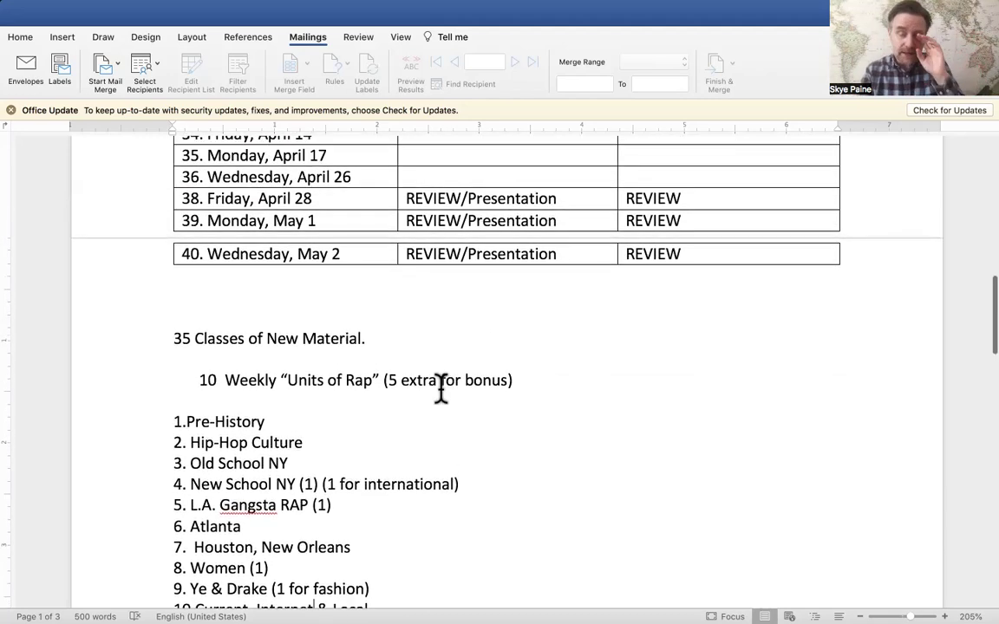
{"action": "scroll", "coordinate": [440, 388], "scroll_direction": "up", "scroll_amount": 5}
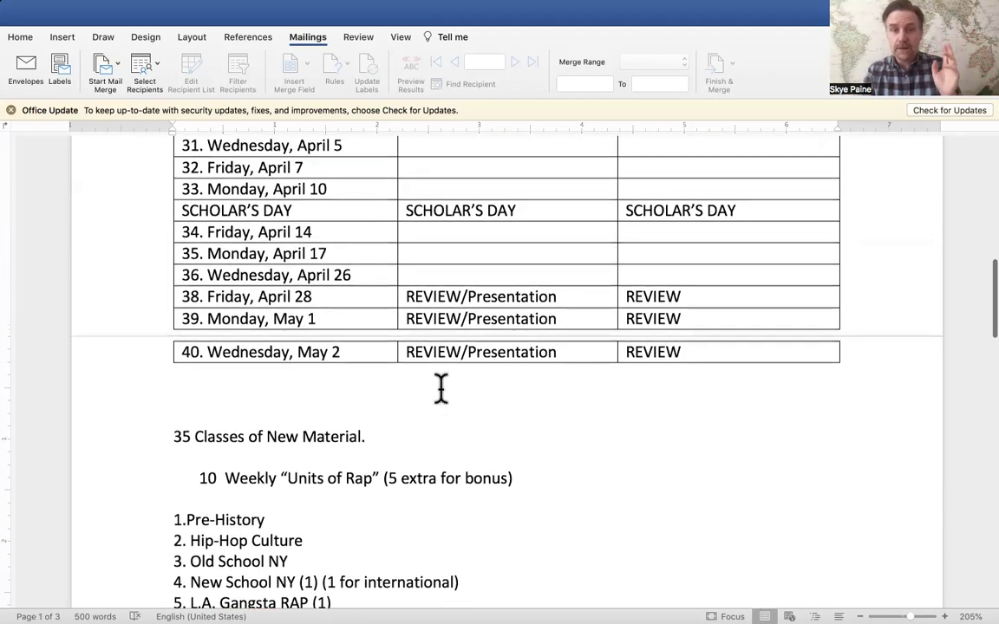
{"action": "scroll", "coordinate": [441, 388], "scroll_direction": "down", "scroll_amount": 11}
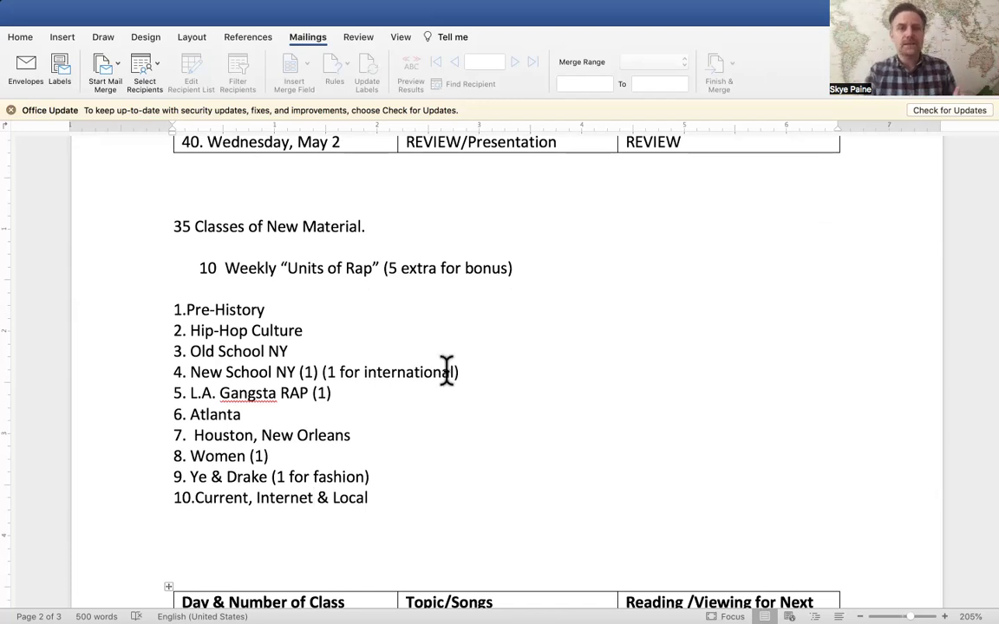
{"action": "scroll", "coordinate": [445, 371], "scroll_direction": "down", "scroll_amount": 1}
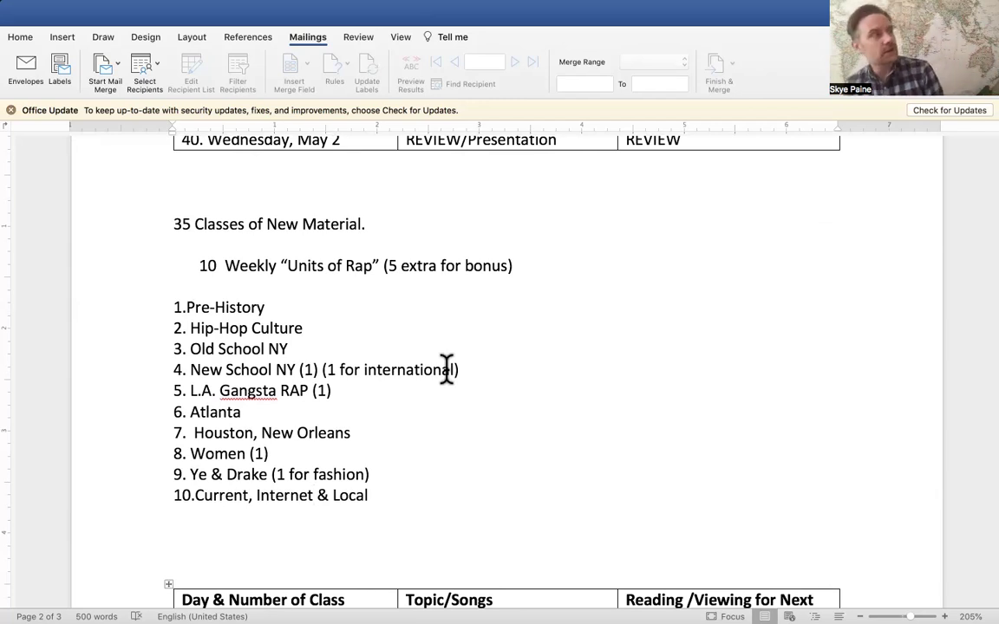
{"action": "scroll", "coordinate": [446, 368], "scroll_direction": "down", "scroll_amount": 5}
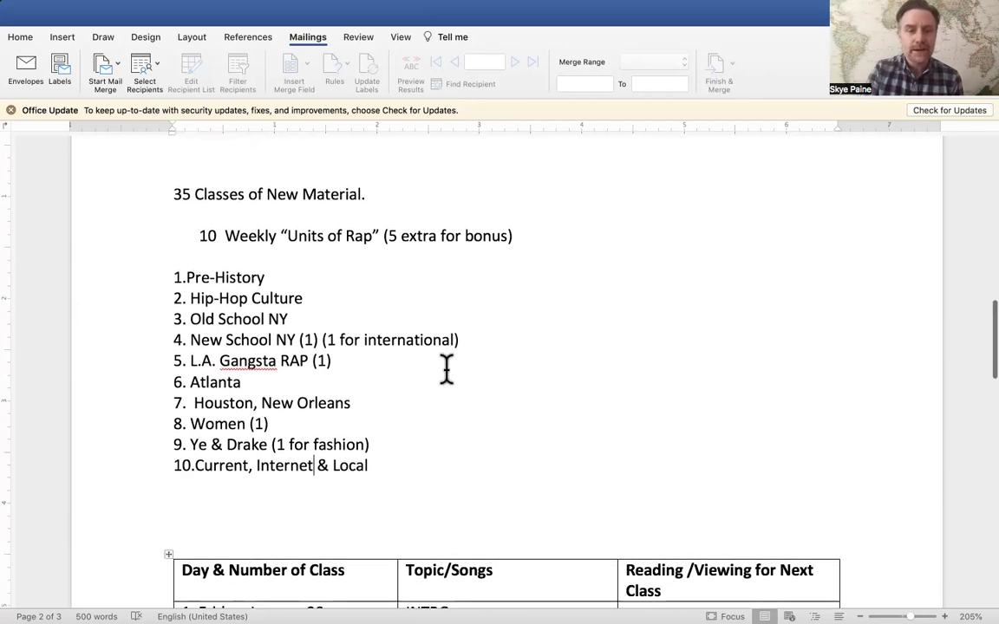
{"action": "scroll", "coordinate": [446, 369], "scroll_direction": "up", "scroll_amount": 5}
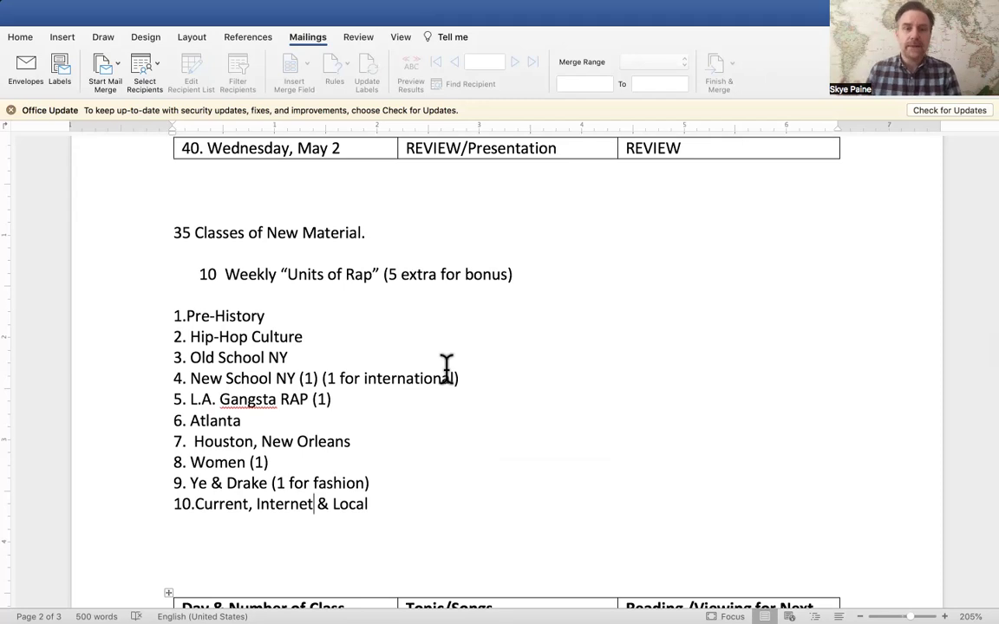
{"action": "scroll", "coordinate": [446, 365], "scroll_direction": "down", "scroll_amount": 1}
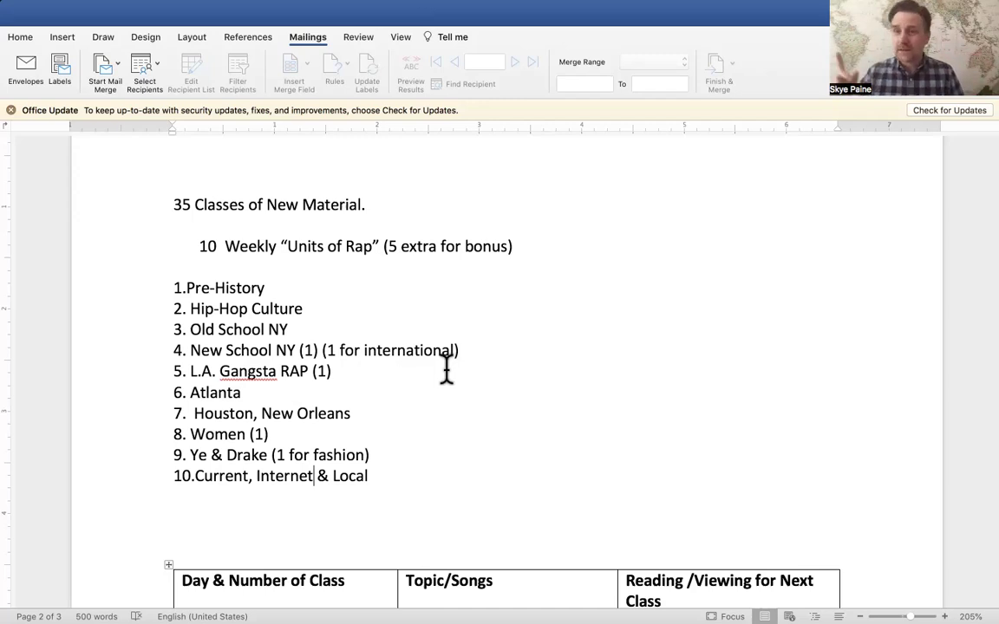
{"action": "scroll", "coordinate": [446, 368], "scroll_direction": "down", "scroll_amount": 3}
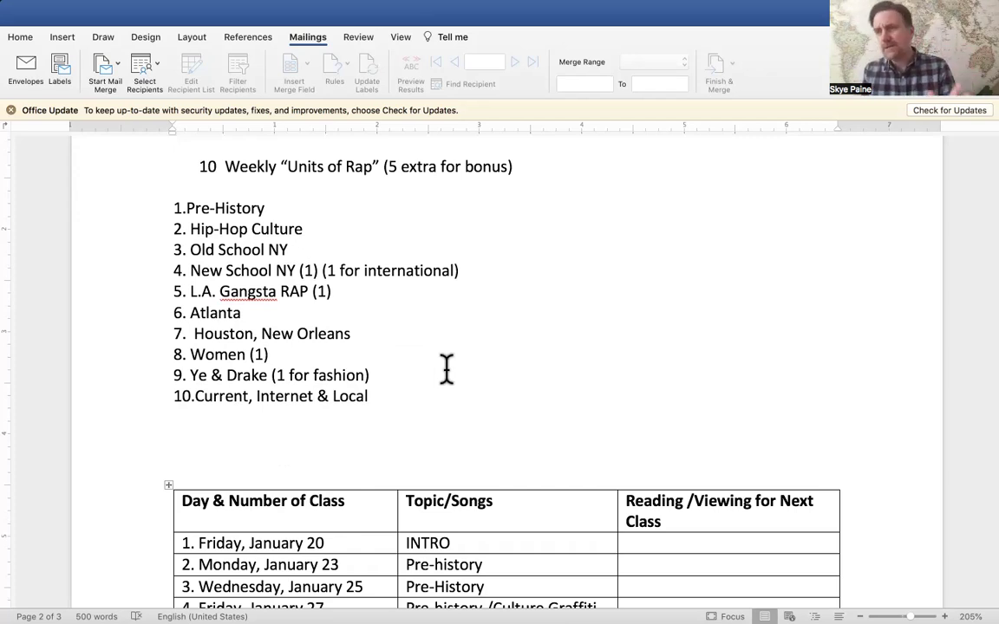
{"action": "scroll", "coordinate": [446, 368], "scroll_direction": "down", "scroll_amount": 2}
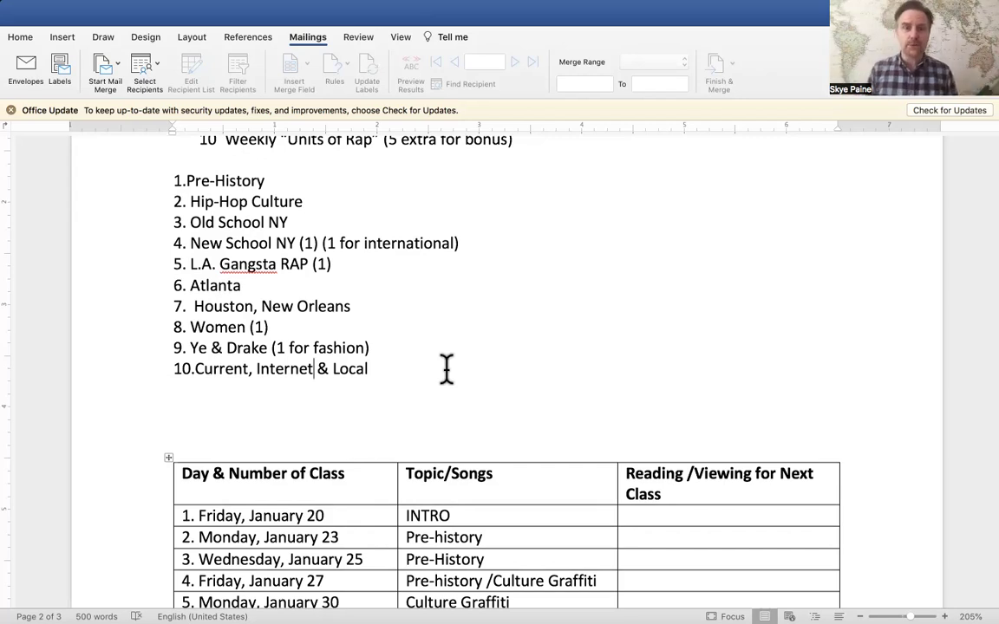
Examine the topics assigned to the January 20 to March 3 classes in the second, filled-in grid
{"action": "scroll", "coordinate": [446, 369], "scroll_direction": "down", "scroll_amount": 3}
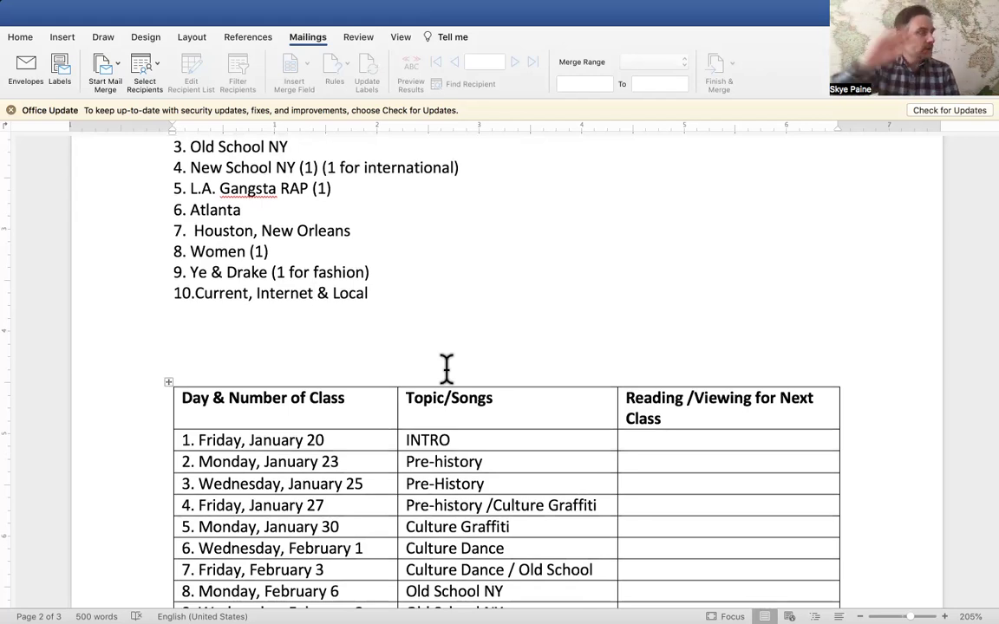
{"action": "scroll", "coordinate": [446, 369], "scroll_direction": "down", "scroll_amount": 8}
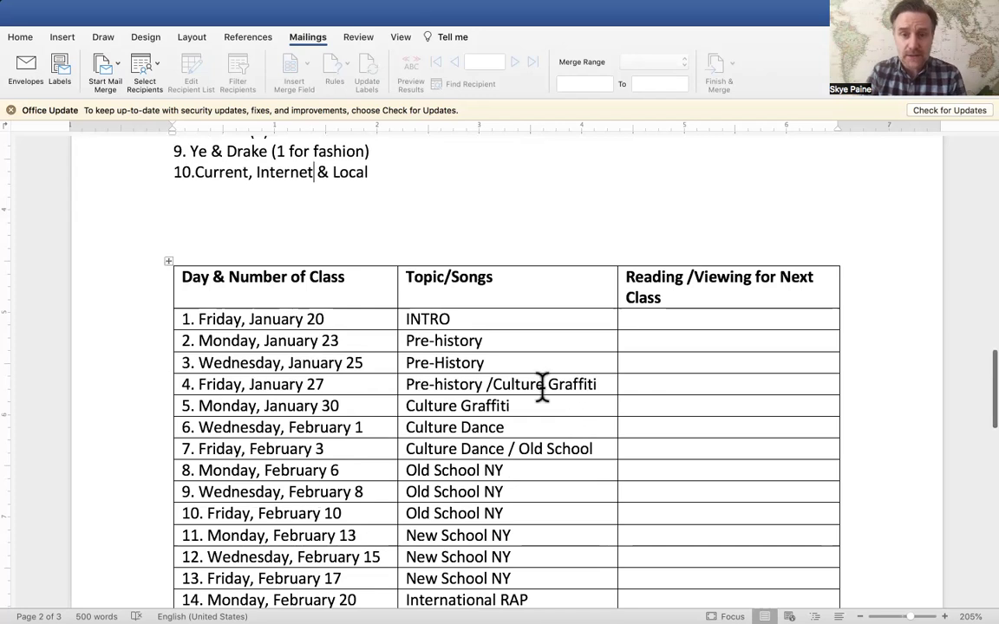
{"action": "scroll", "coordinate": [498, 407], "scroll_direction": "down", "scroll_amount": 2}
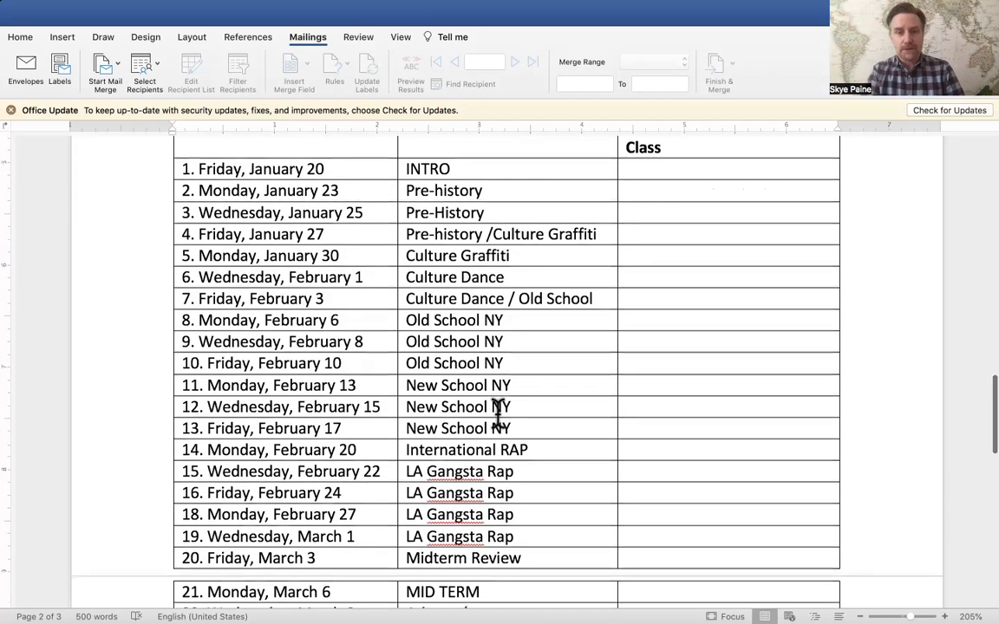
{"action": "scroll", "coordinate": [492, 241], "scroll_direction": "down", "scroll_amount": 1}
{"action": "scroll", "coordinate": [529, 312], "scroll_direction": "down", "scroll_amount": 2}
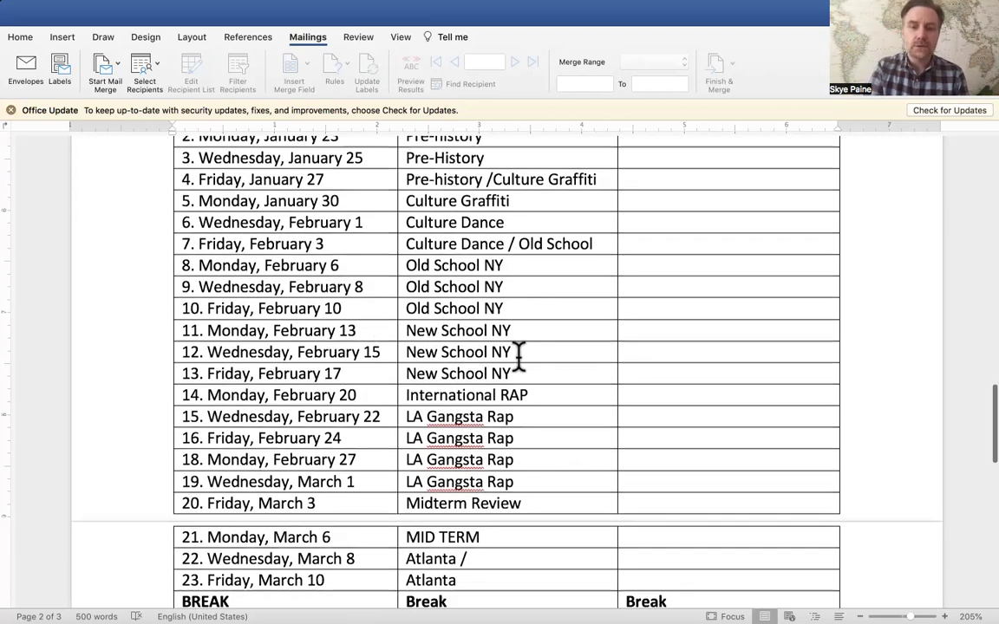
{"action": "scroll", "coordinate": [520, 342], "scroll_direction": "down", "scroll_amount": 1}
{"action": "scroll", "coordinate": [491, 343], "scroll_direction": "down", "scroll_amount": 1}
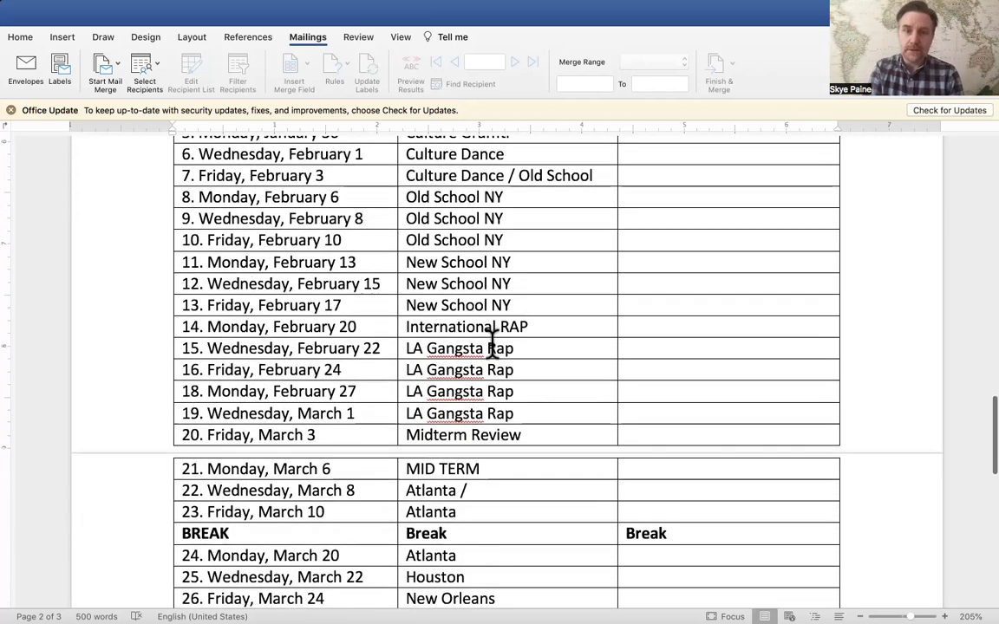
{"action": "scroll", "coordinate": [493, 344], "scroll_direction": "down", "scroll_amount": 1}
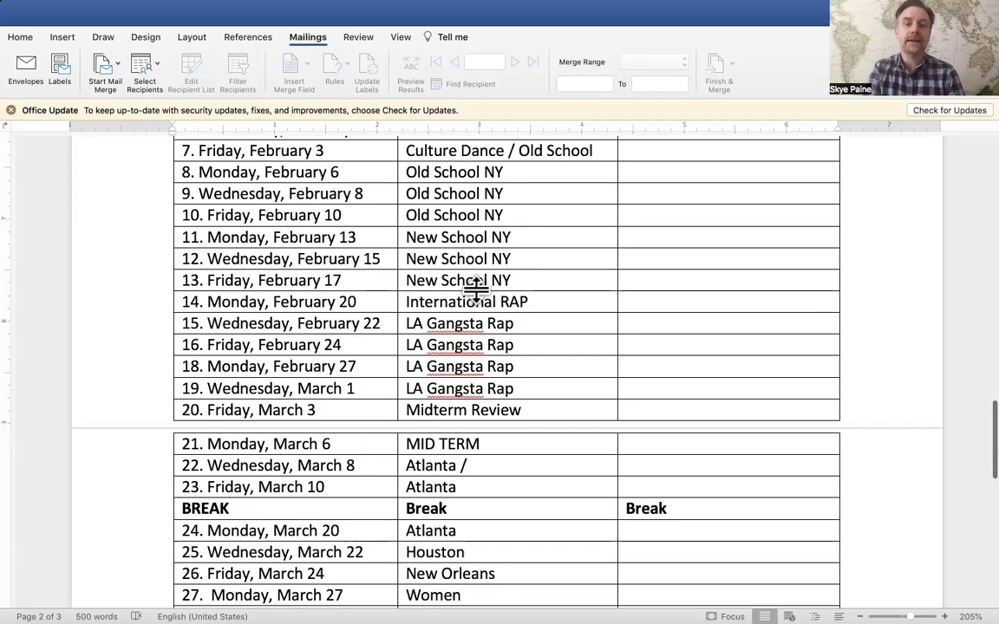
Examine the topics assigned to the classes from the March 6 midterm to May 2 in the second grid
{"action": "scroll", "coordinate": [490, 347], "scroll_direction": "down", "scroll_amount": 2}
{"action": "scroll", "coordinate": [527, 330], "scroll_direction": "down", "scroll_amount": 5}
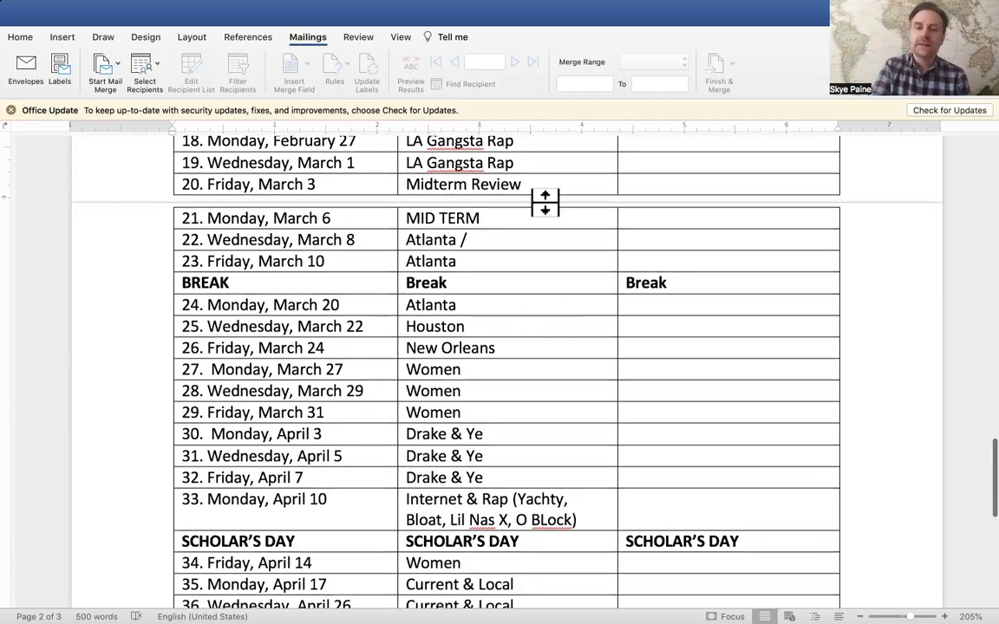
{"action": "scroll", "coordinate": [539, 207], "scroll_direction": "up", "scroll_amount": 1}
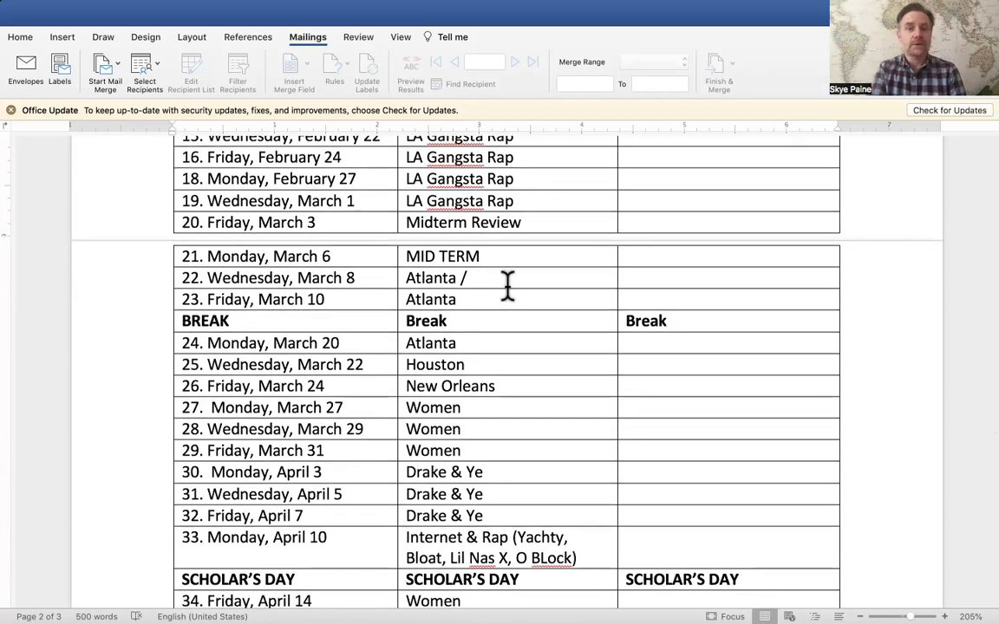
{"action": "scroll", "coordinate": [503, 285], "scroll_direction": "up", "scroll_amount": 1}
{"action": "scroll", "coordinate": [504, 286], "scroll_direction": "down", "scroll_amount": 2}
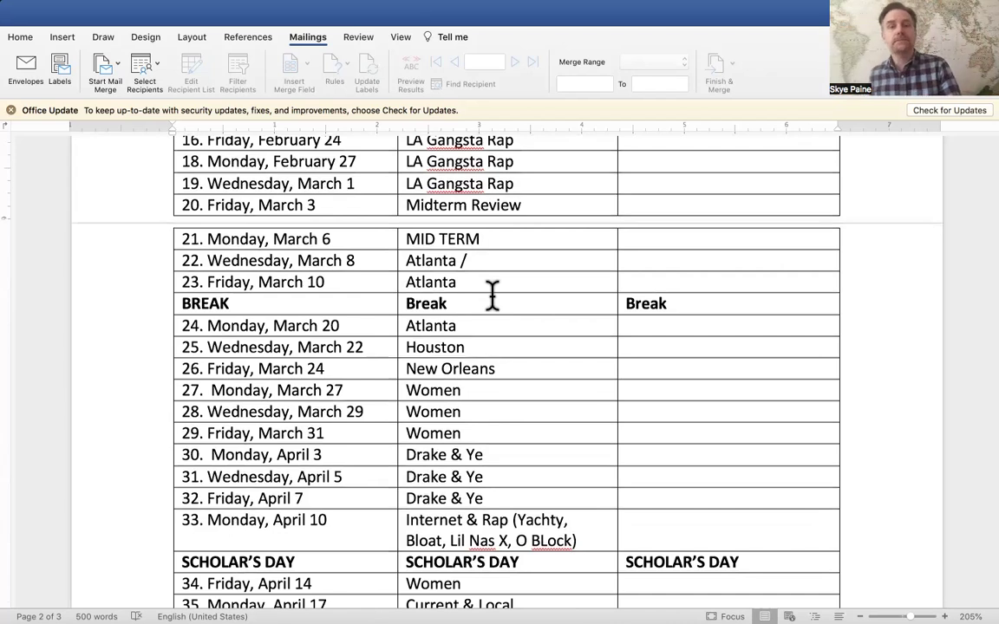
{"action": "scroll", "coordinate": [492, 294], "scroll_direction": "down", "scroll_amount": 3}
{"action": "scroll", "coordinate": [492, 295], "scroll_direction": "down", "scroll_amount": 2}
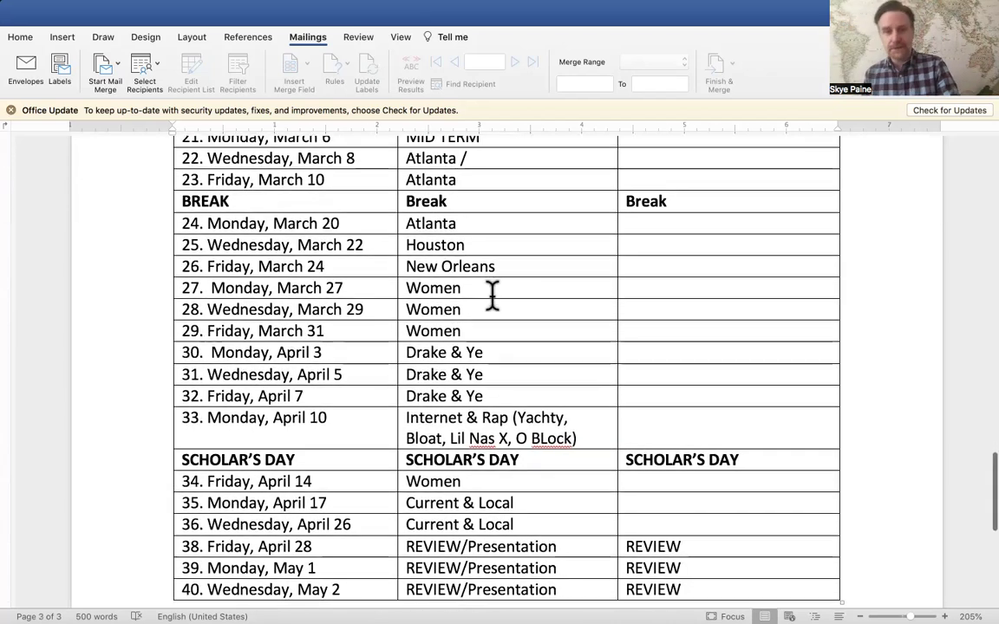
{"action": "scroll", "coordinate": [492, 295], "scroll_direction": "down", "scroll_amount": 5}
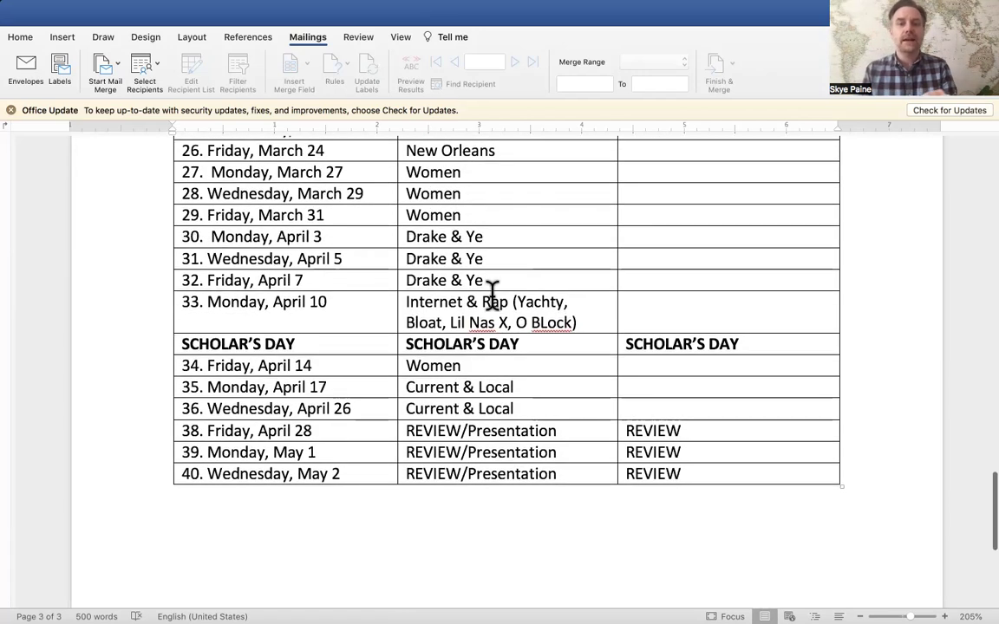
{"action": "scroll", "coordinate": [492, 295], "scroll_direction": "down", "scroll_amount": 1}
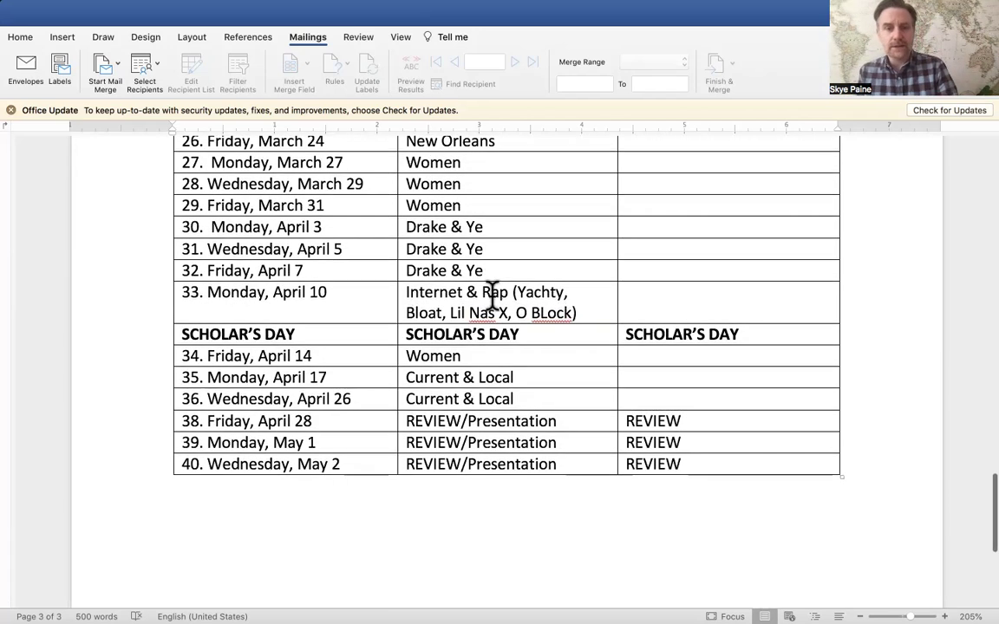
{"action": "scroll", "coordinate": [491, 295], "scroll_direction": "down", "scroll_amount": 3}
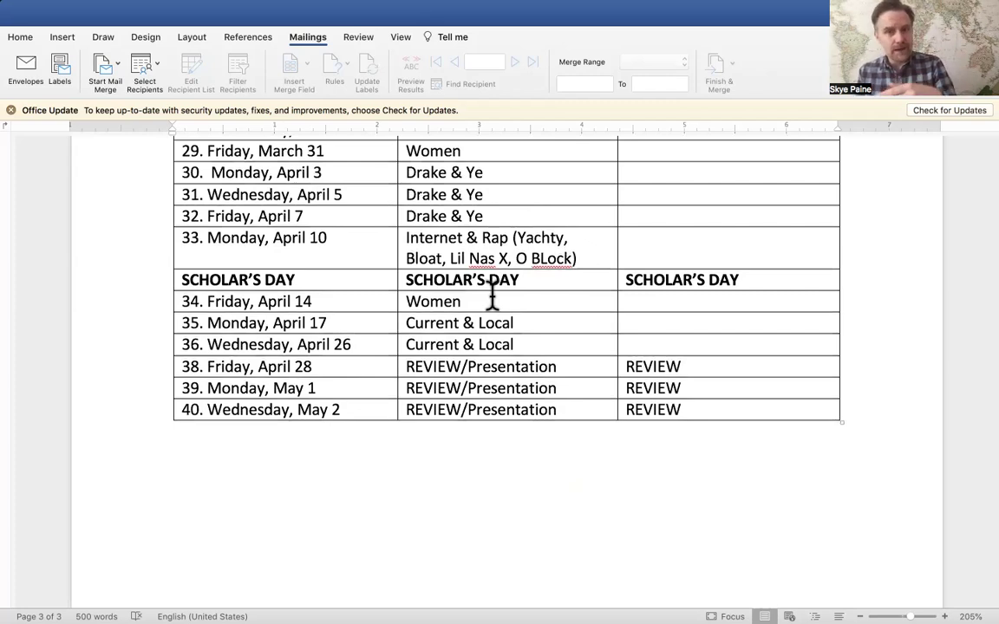
{"action": "scroll", "coordinate": [492, 299], "scroll_direction": "down", "scroll_amount": 10}
{"action": "scroll", "coordinate": [492, 297], "scroll_direction": "up", "scroll_amount": 9}
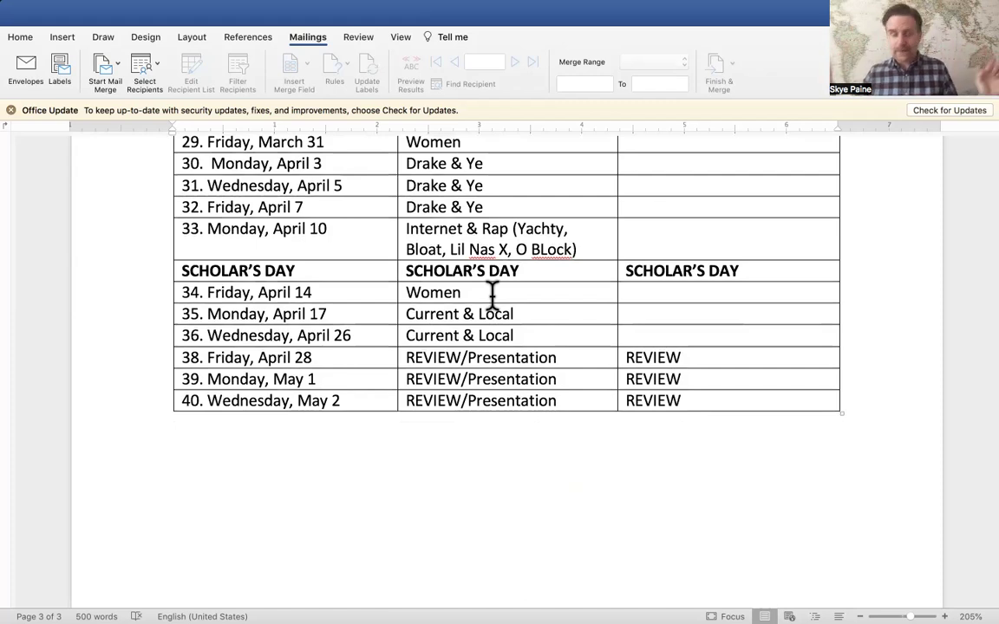
Highlight the Women topic cells for March 27 to 31, then the Pre-history topic cells for January 23 to 27
{"action": "scroll", "coordinate": [492, 295], "scroll_direction": "up", "scroll_amount": 10}
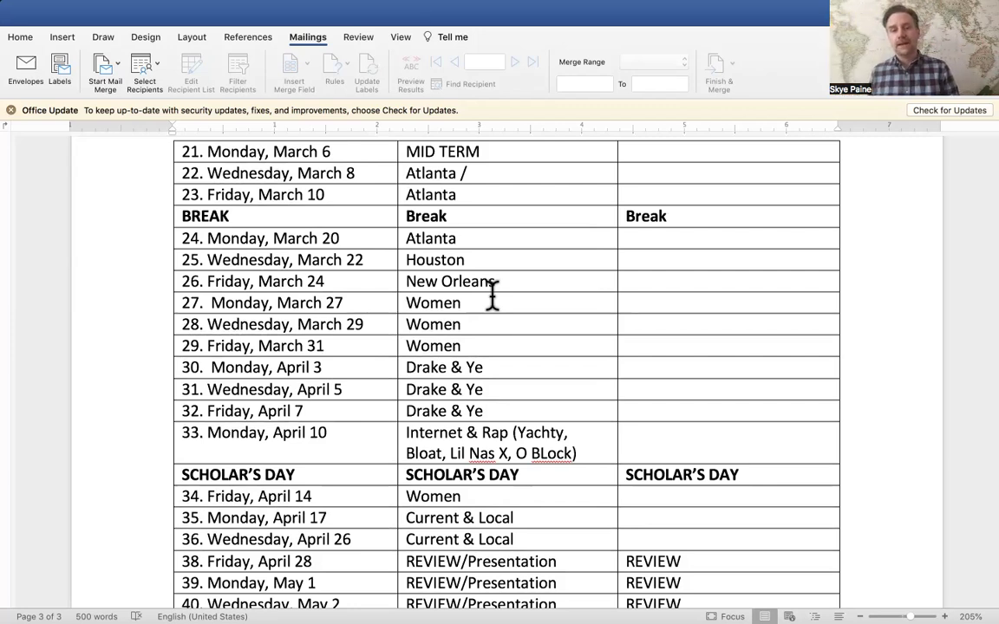
{"action": "left_click_drag", "start_coordinate": [476, 345], "coordinate": [423, 299]}
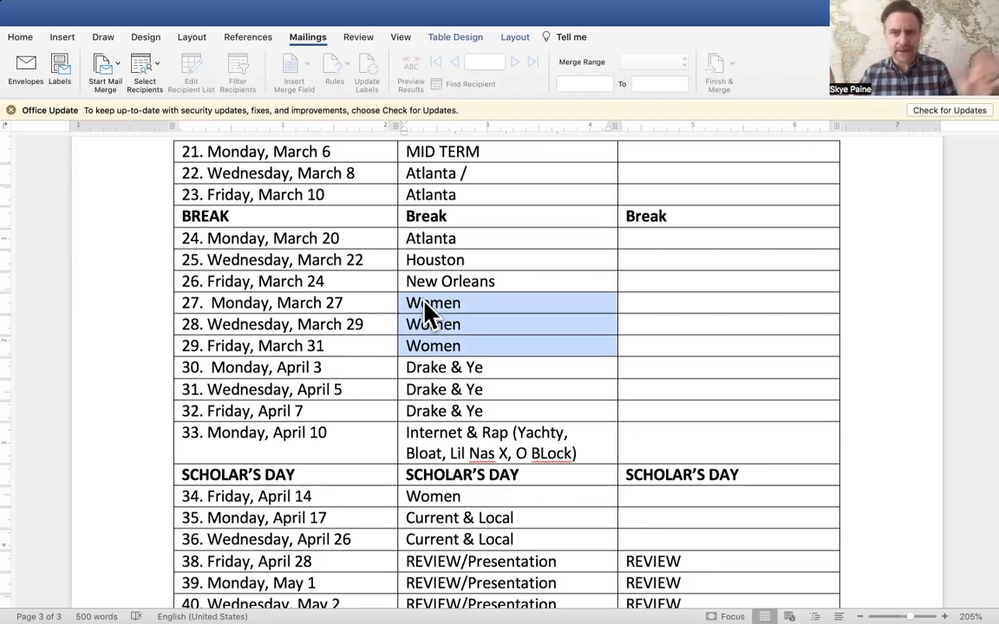
{"action": "scroll", "coordinate": [425, 308], "scroll_direction": "up", "scroll_amount": 10}
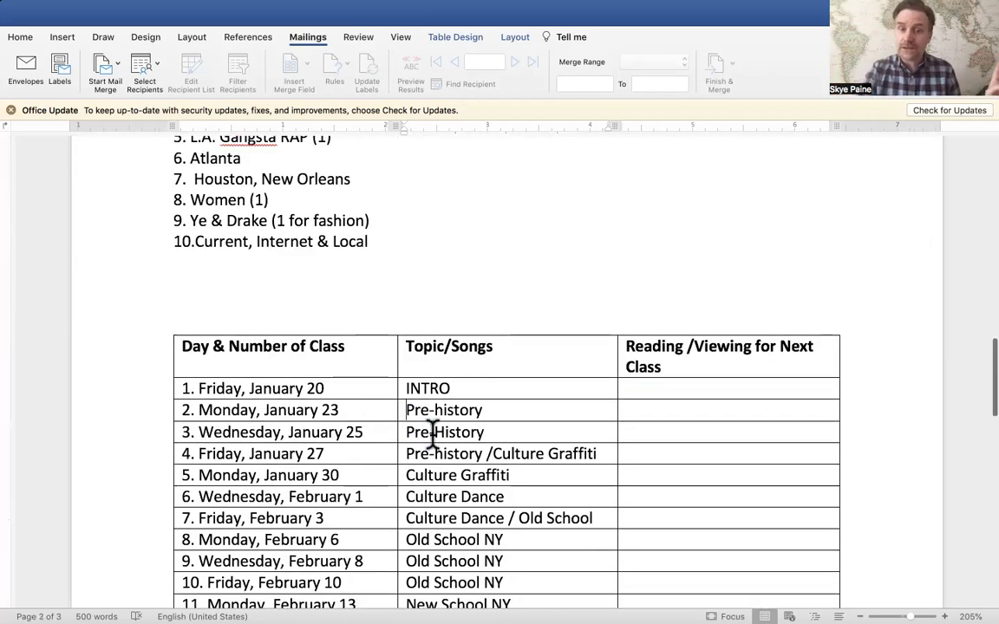
{"action": "left_click_drag", "start_coordinate": [404, 416], "coordinate": [464, 451]}
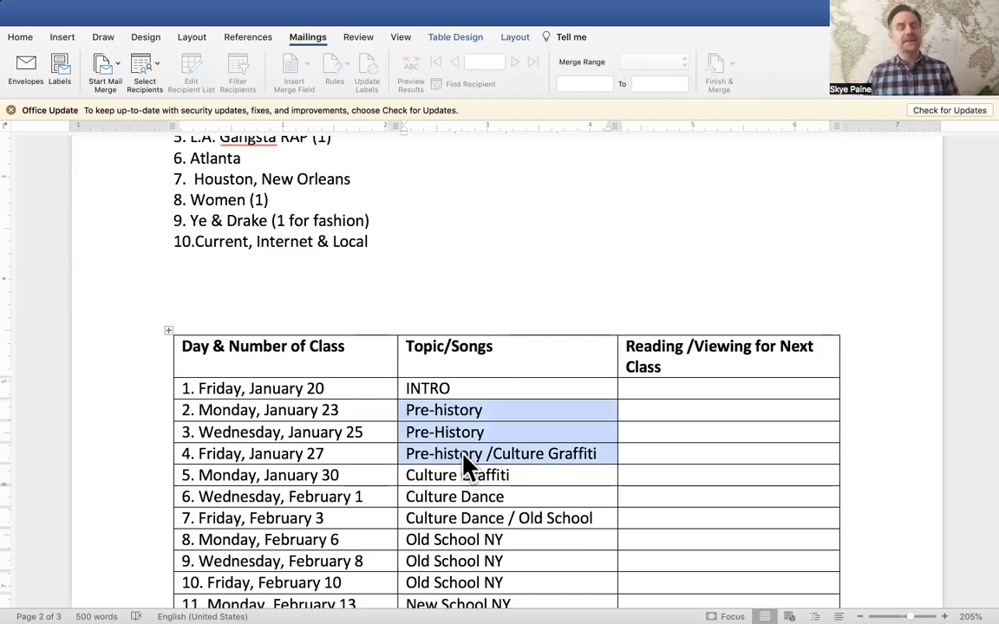